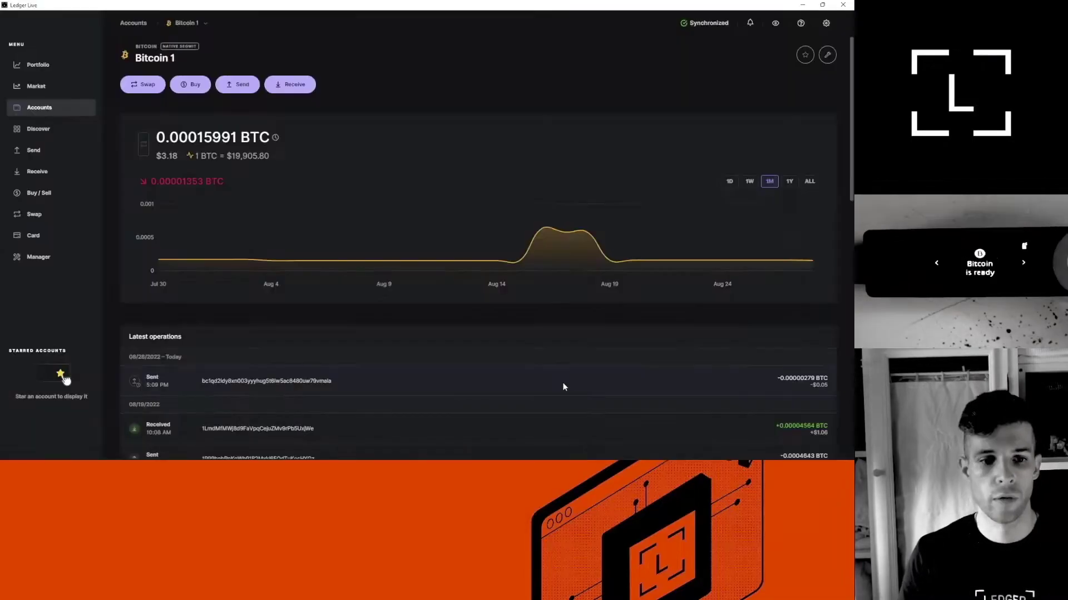
Open the details drawer of today's Sent Bitcoin operation in Ledger Live
click(562, 382)
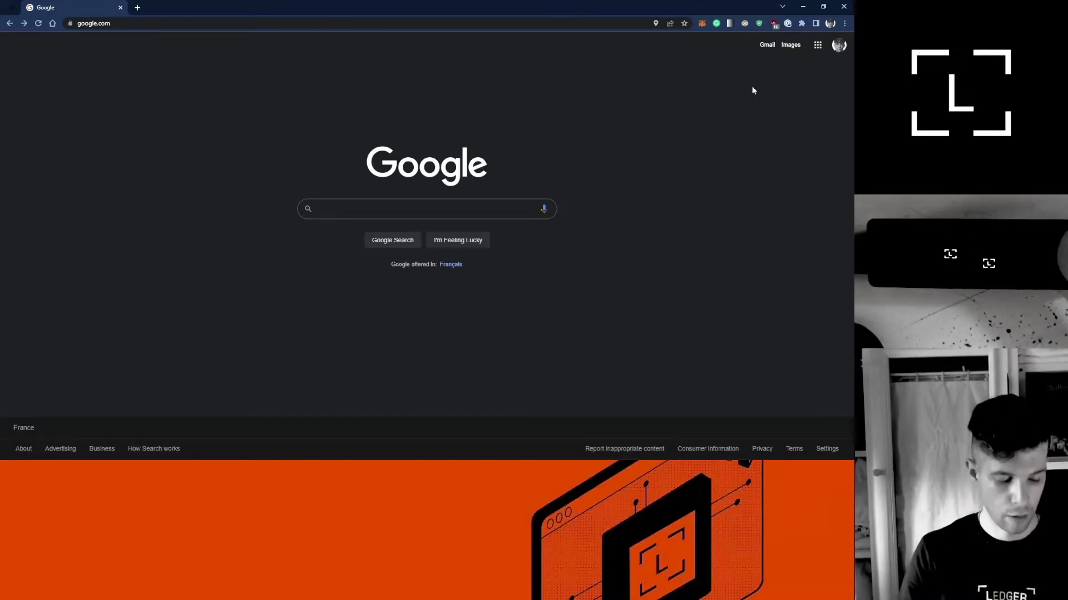
Search Google for 'electrum bitcoin' and download the Electrum Windows Installer from electrum.org
text(e)
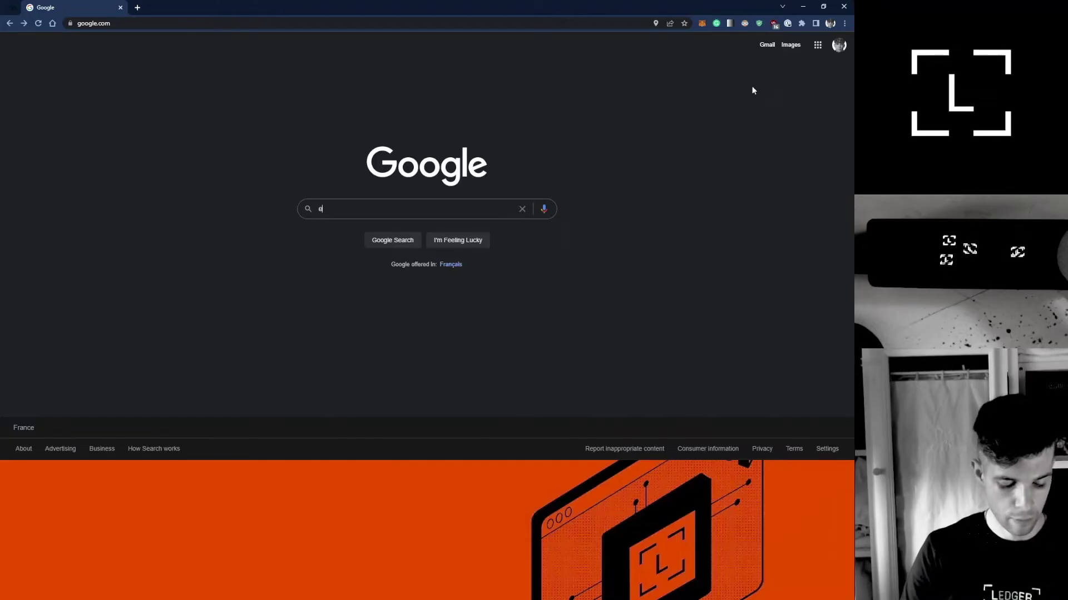
text(lectrum bi)
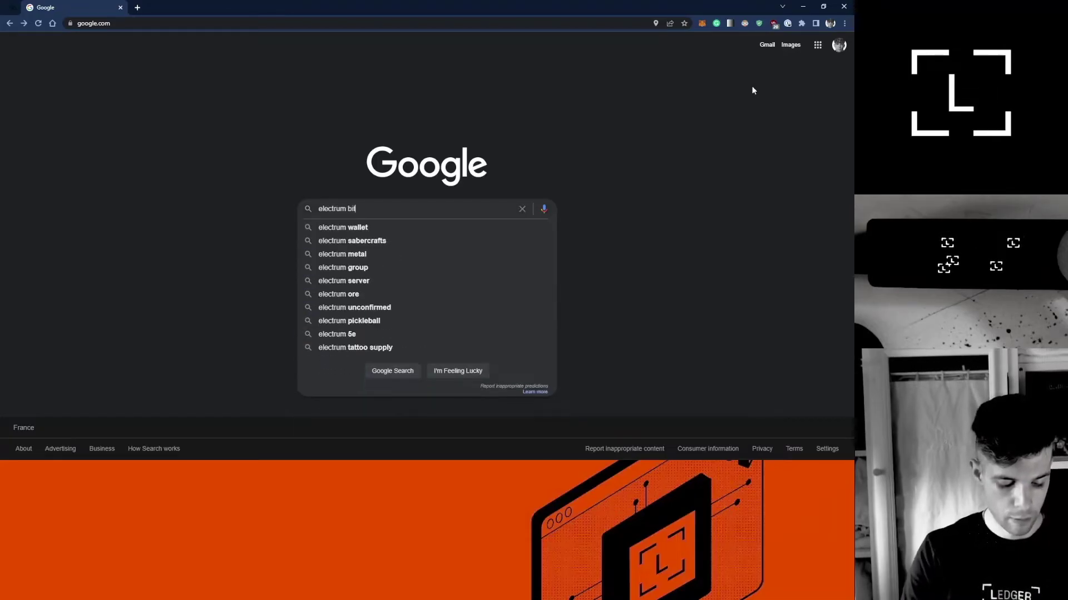
text(tcoin)
key(Return)
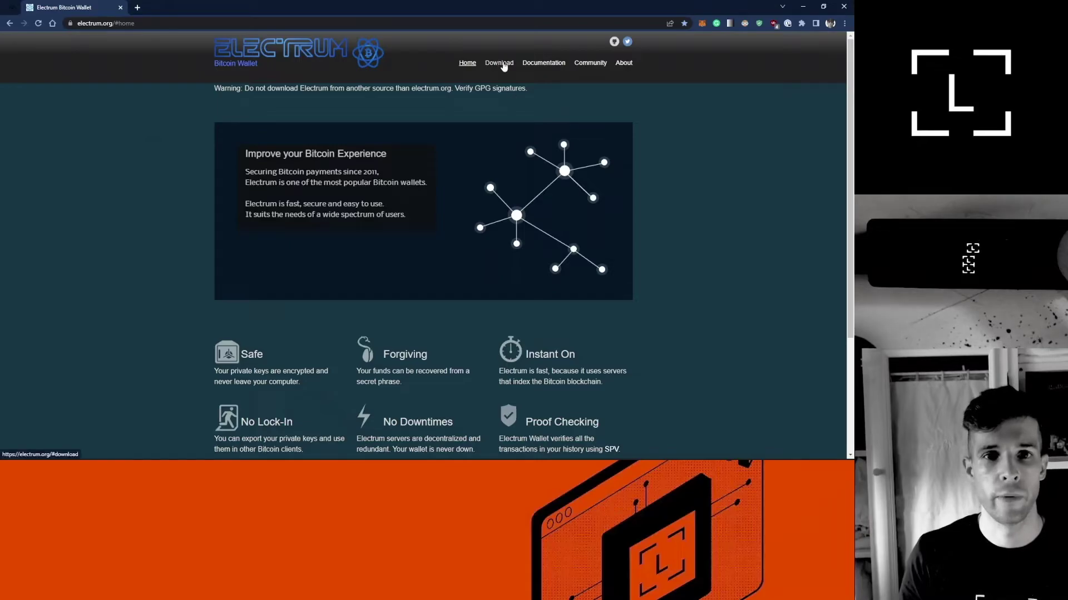
click(503, 65)
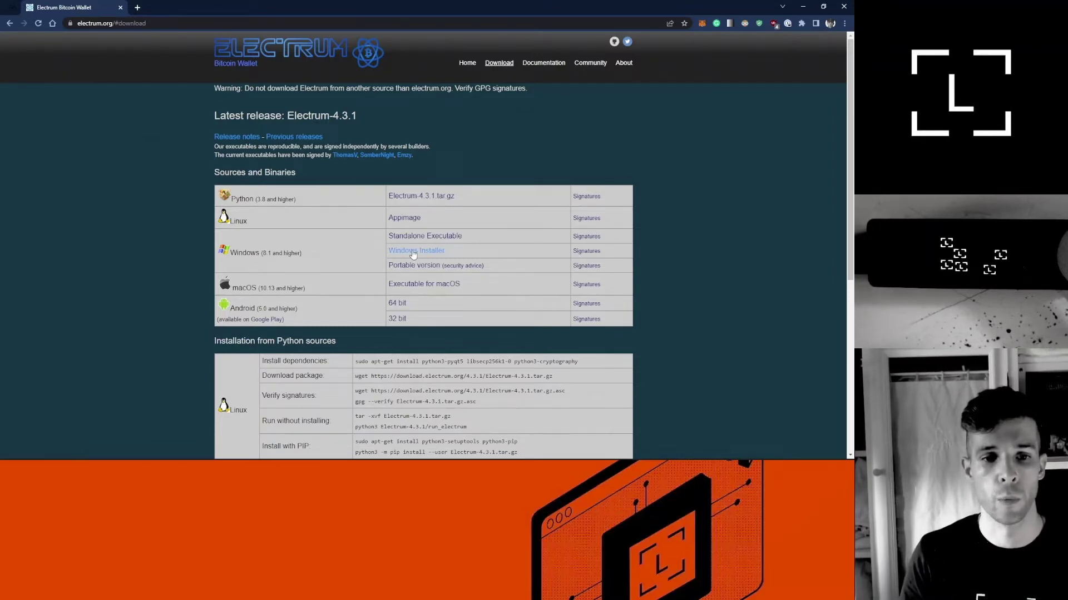
click(436, 255)
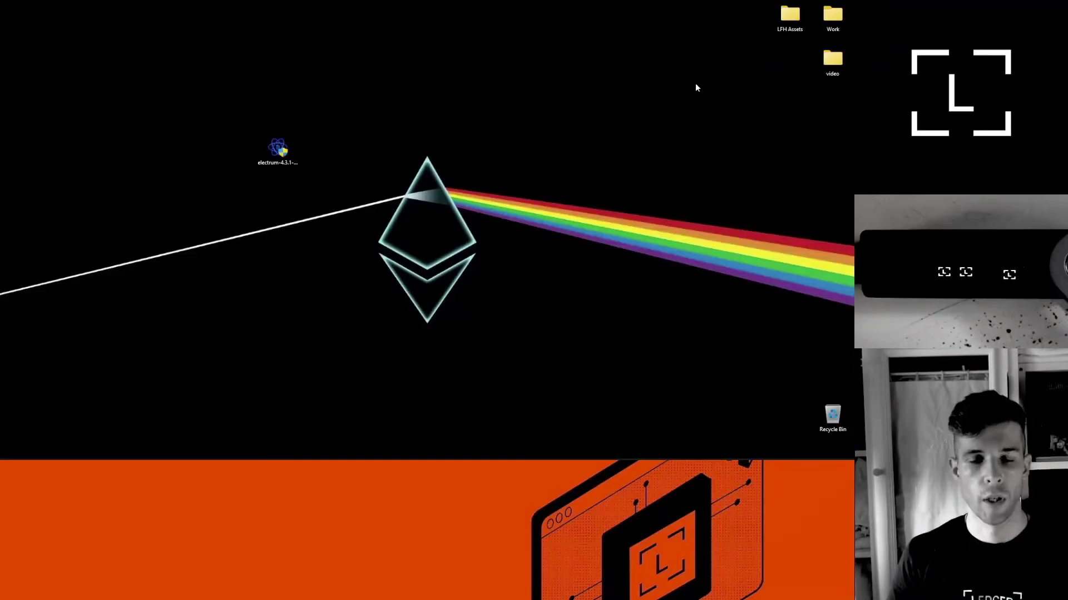
Install Electrum 4.3.1 into the default folder, reposition its desktop shortcut, and launch it
double_click(283, 148)
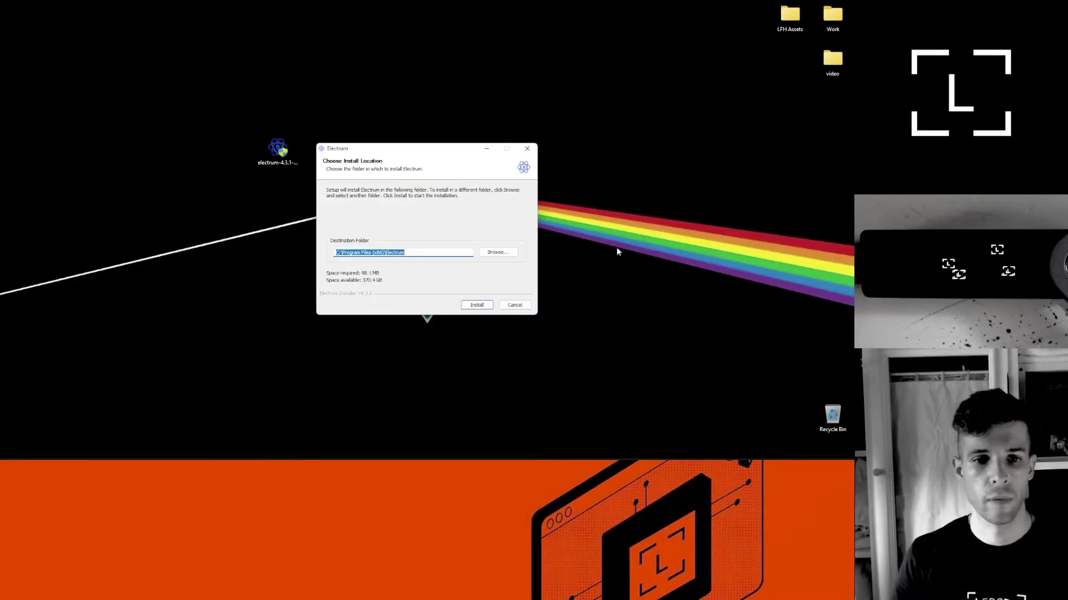
click(476, 306)
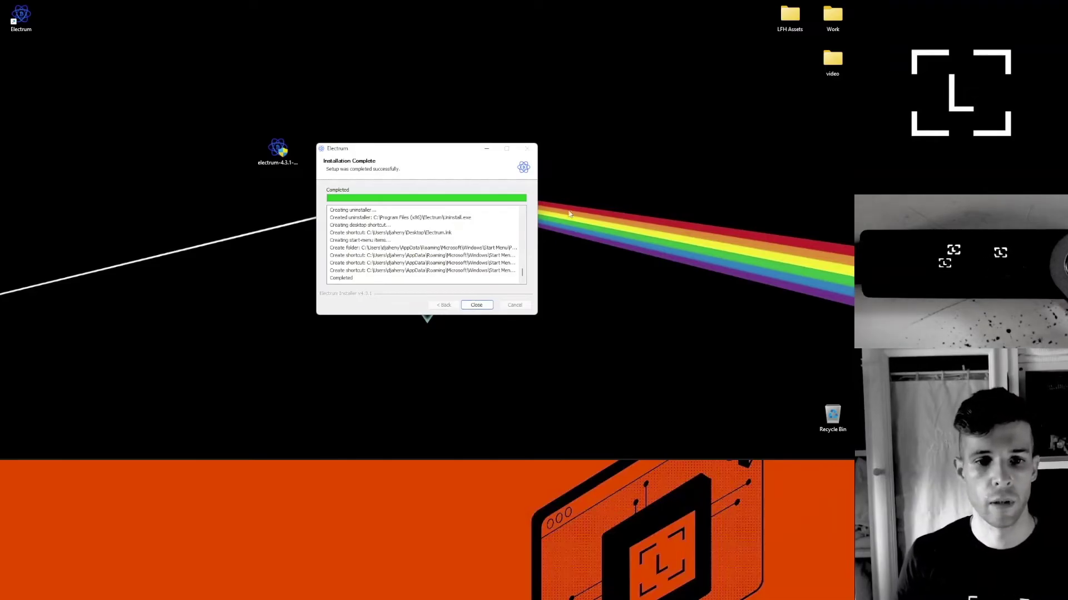
click(476, 306)
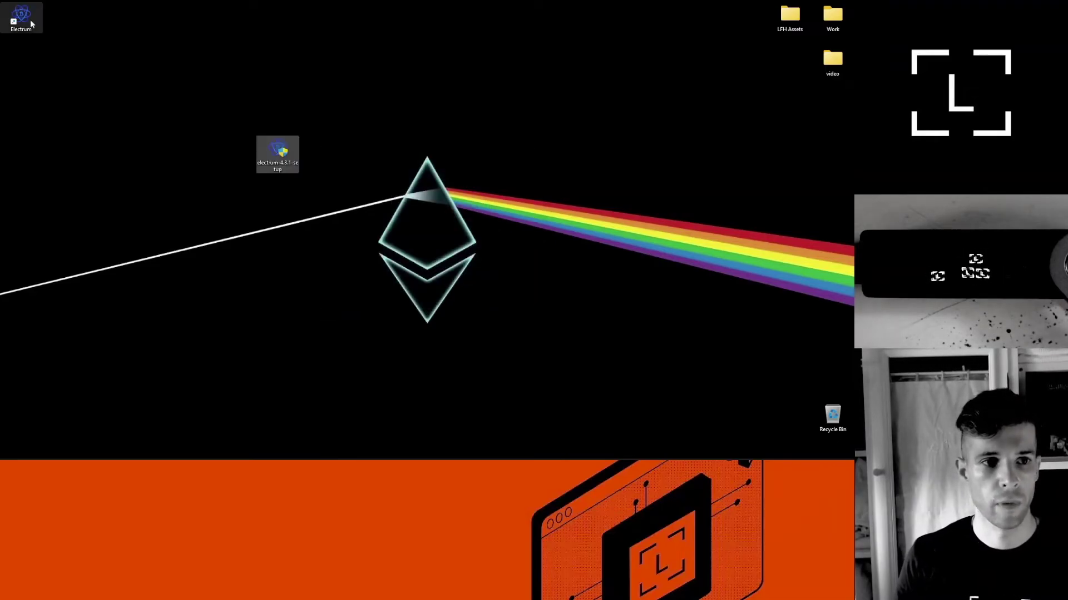
drag(22, 17, 406, 60)
double_click(406, 64)
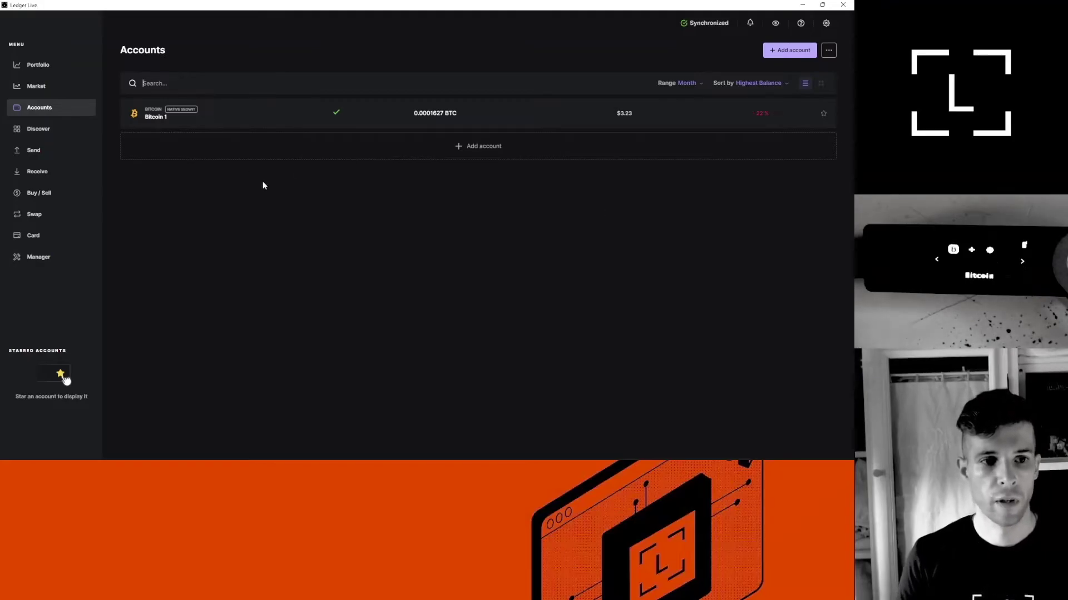
Check the Manager's installed apps list shows only Bitcoin, then open the Bitcoin 1 account
click(39, 259)
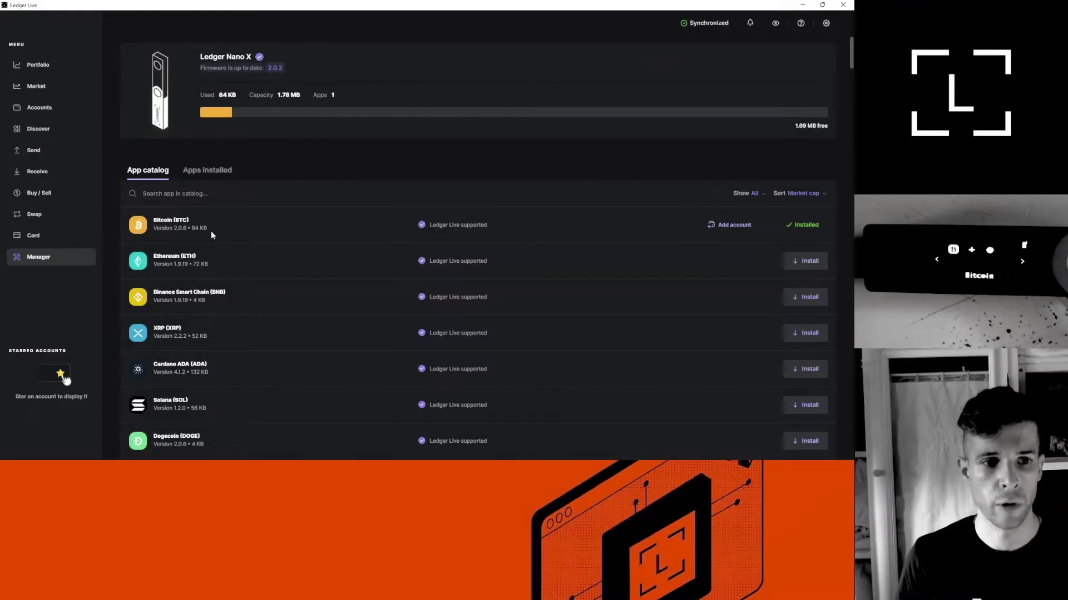
click(214, 171)
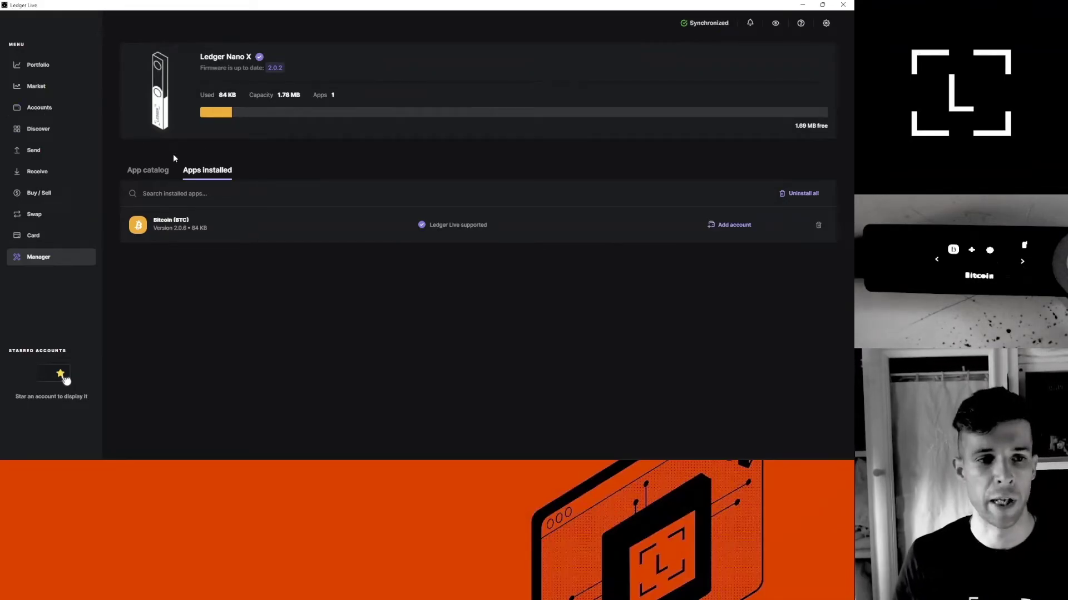
click(49, 110)
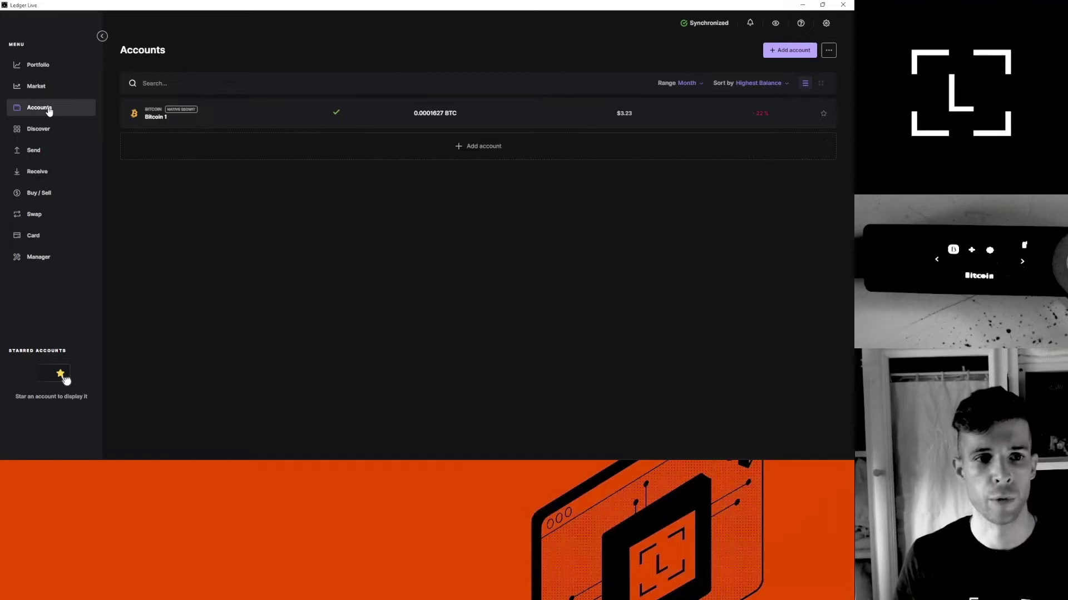
click(269, 112)
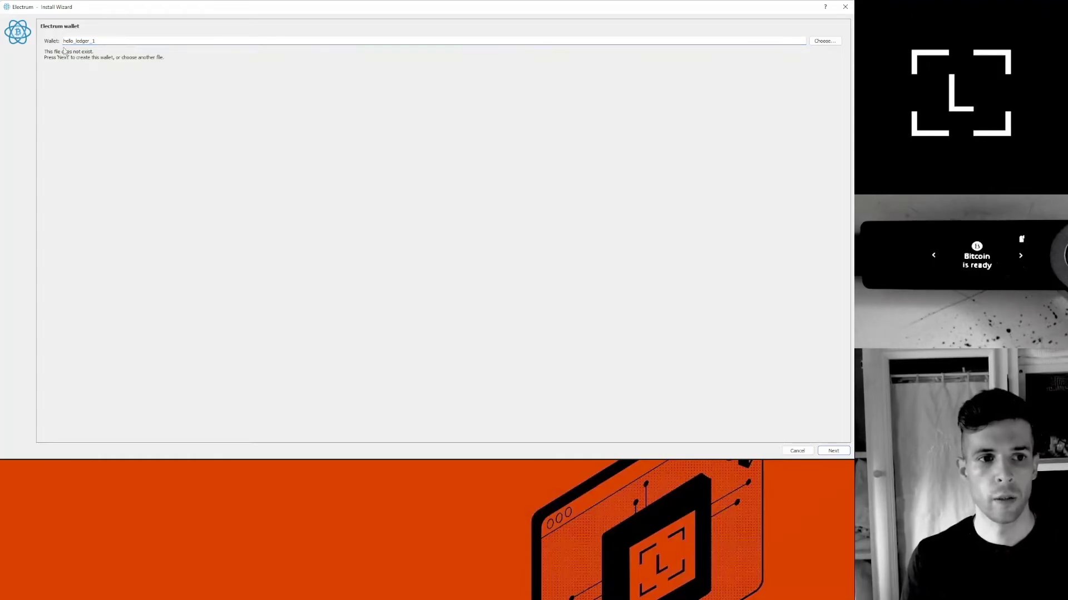
Keep the wallet name hello_ledger_1, choose a standard wallet, and select 'Use a hardware device'
drag(99, 40, 56, 47)
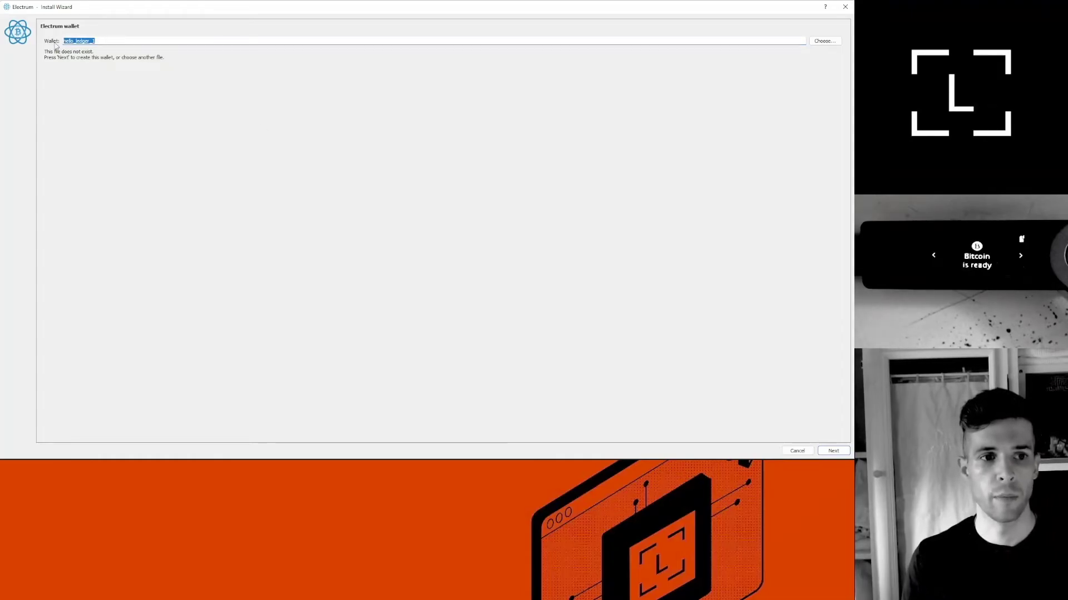
click(89, 42)
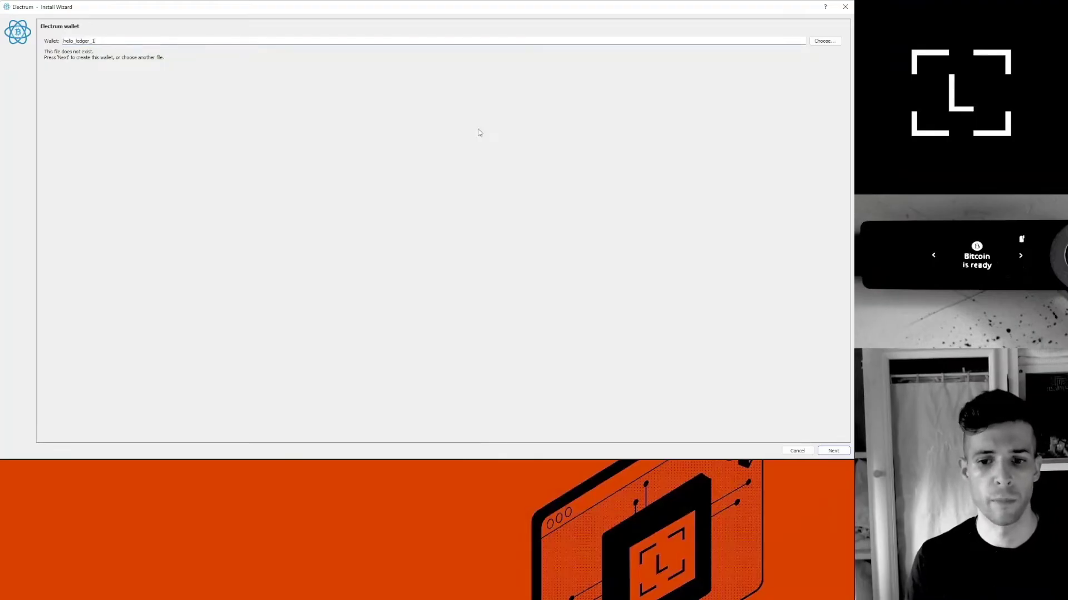
click(833, 451)
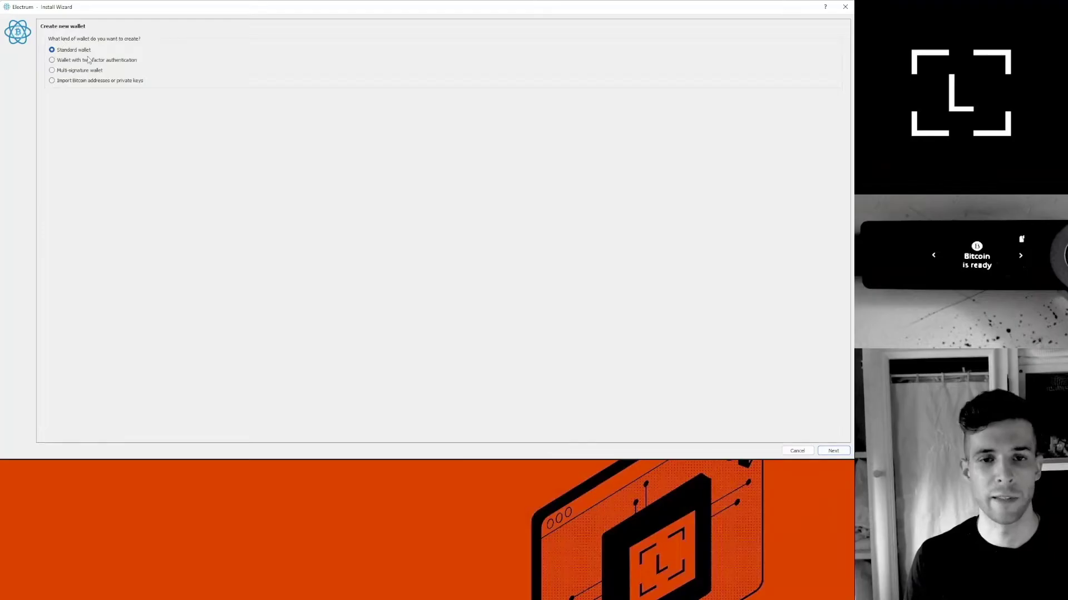
click(834, 452)
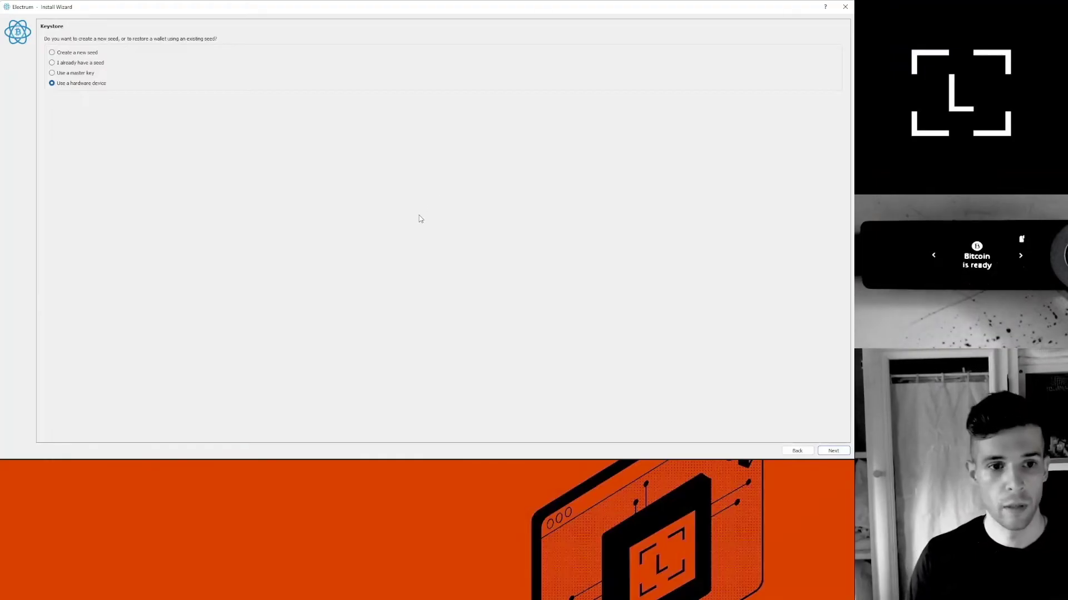
click(834, 451)
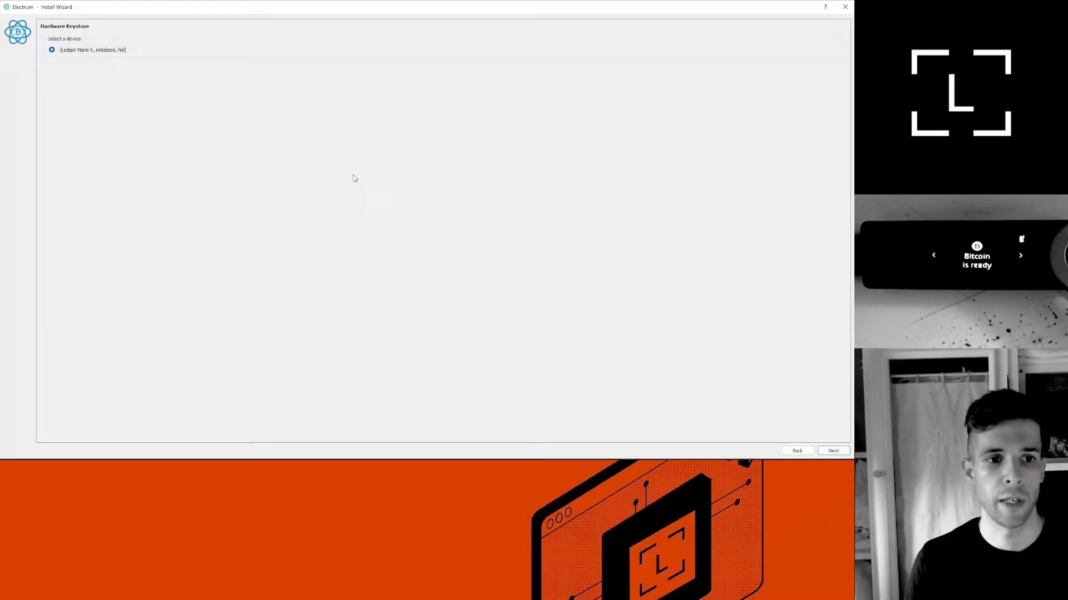
Select the Ledger Nano X and keep native segwit (p2wpkh) with the default derivation path
click(834, 451)
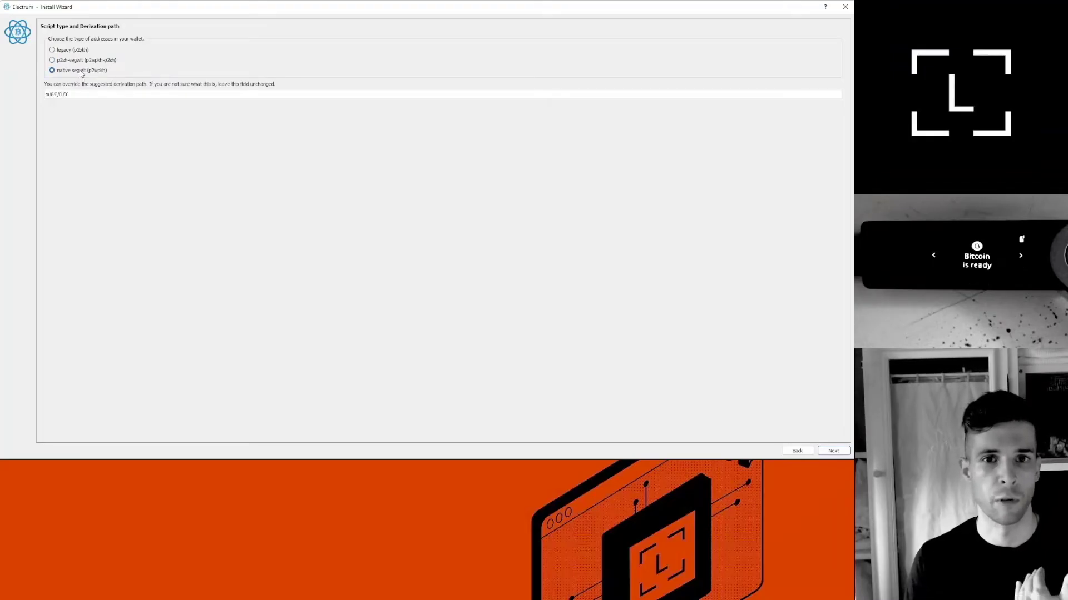
click(834, 450)
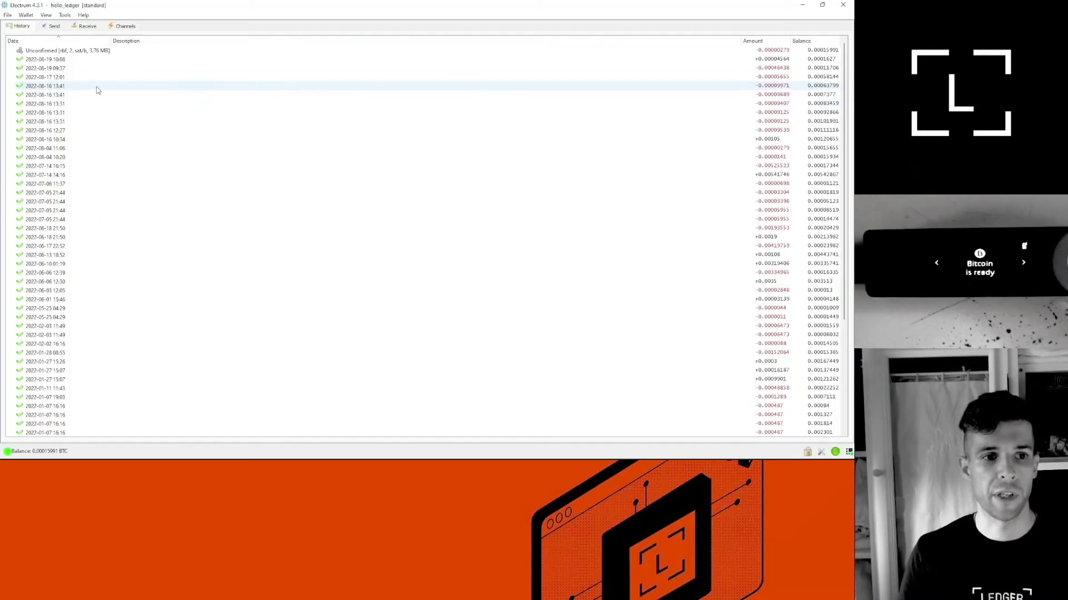
Choose Increase fee from the unconfirmed History transaction's context menu
click(91, 54)
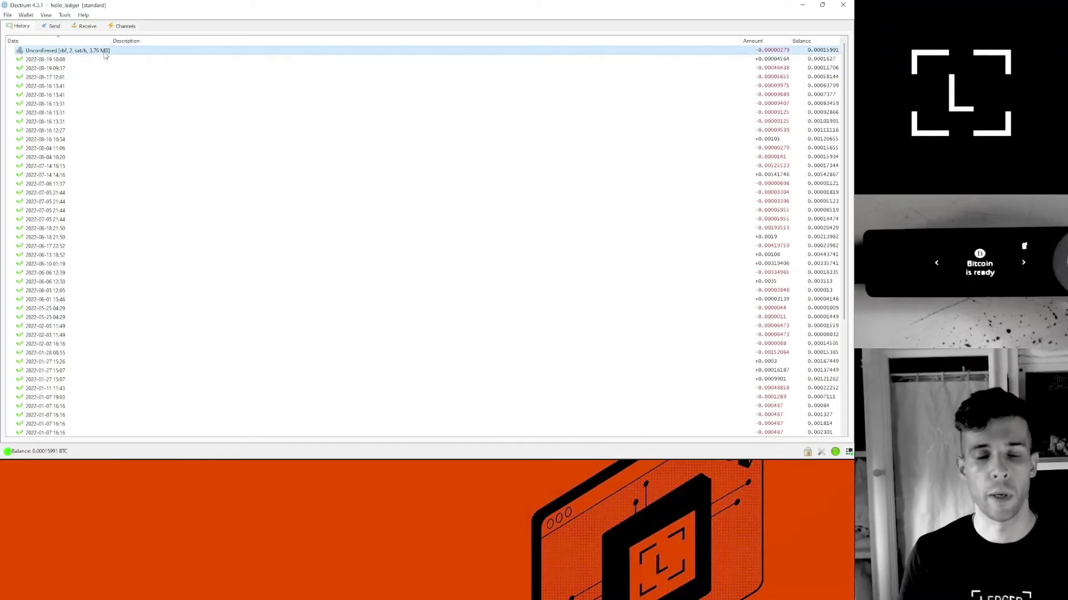
right_click(105, 55)
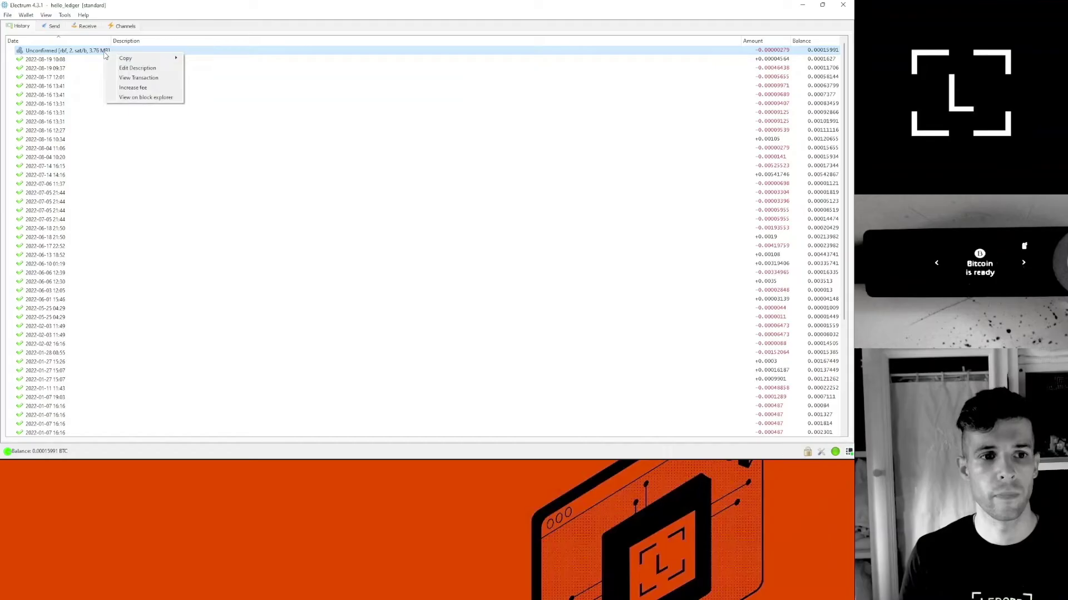
click(147, 89)
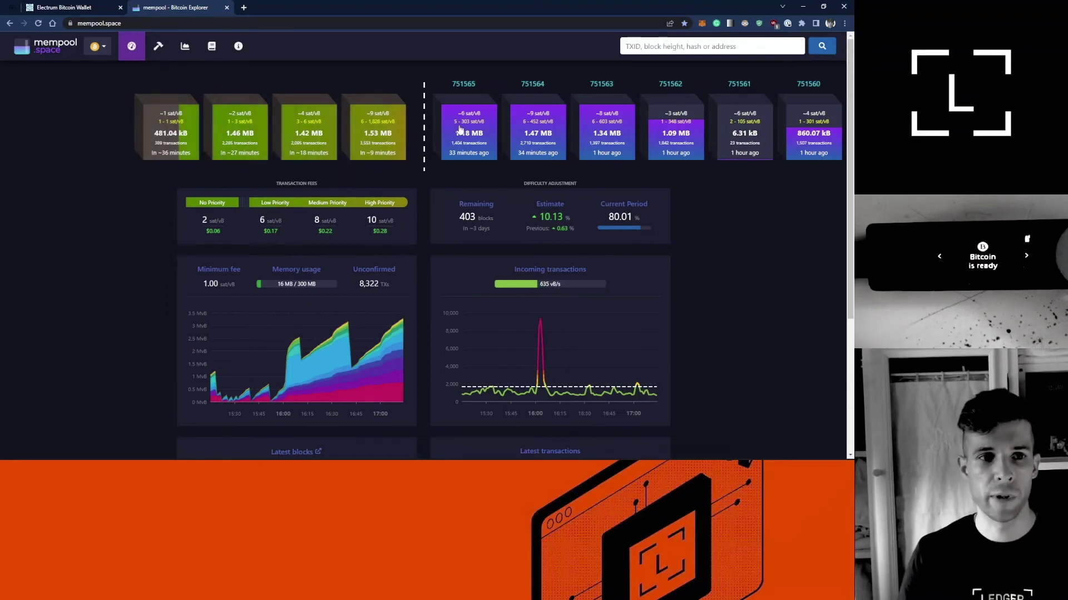
click(99, 22)
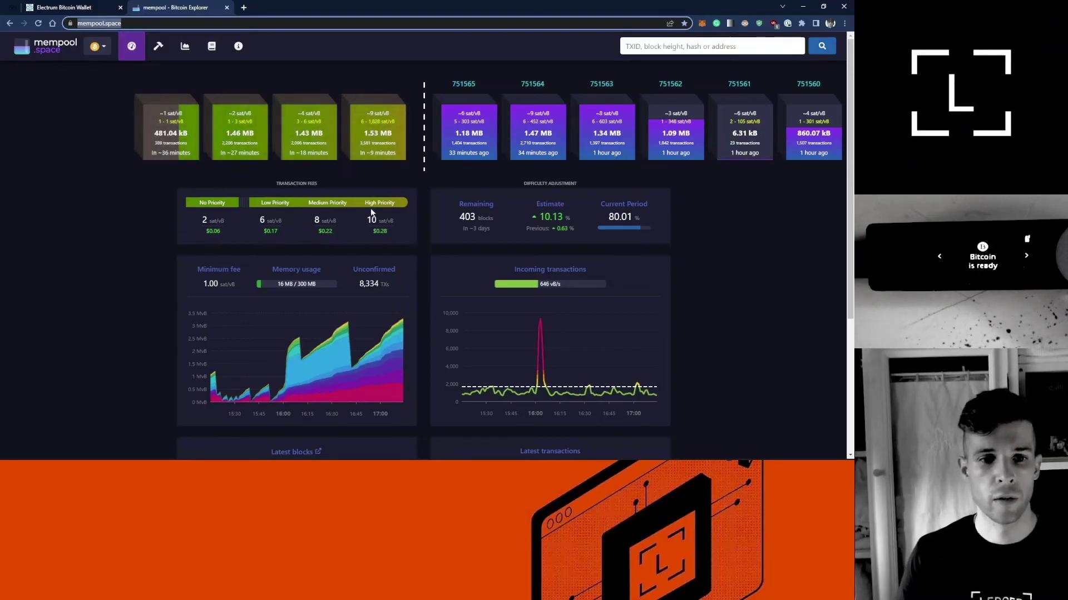
click(397, 204)
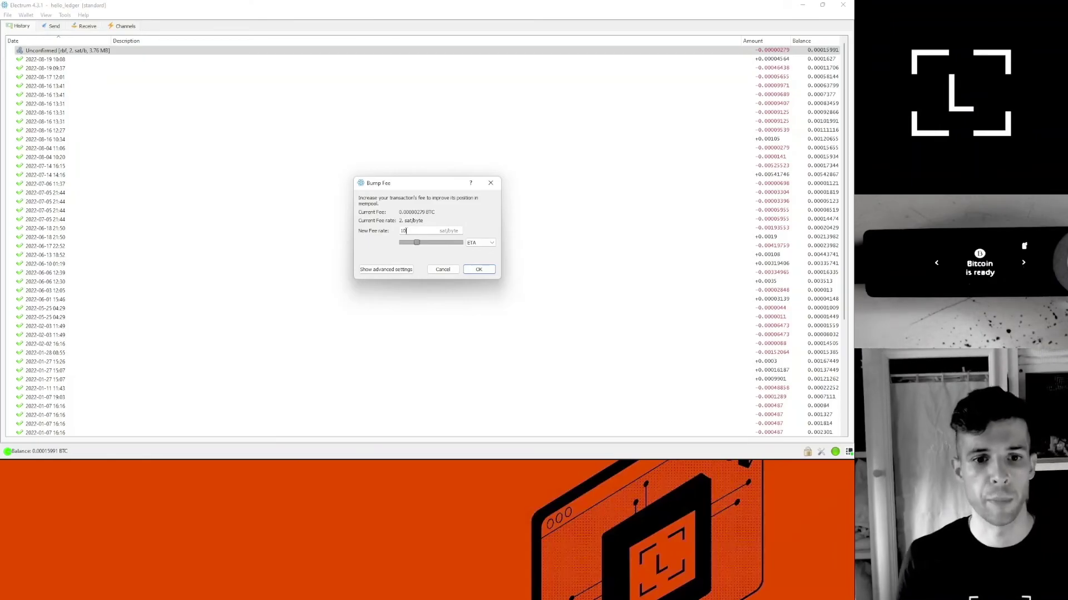
Accept the 15 sat/byte fee rate and sign the replacement transaction on the Ledger
click(479, 271)
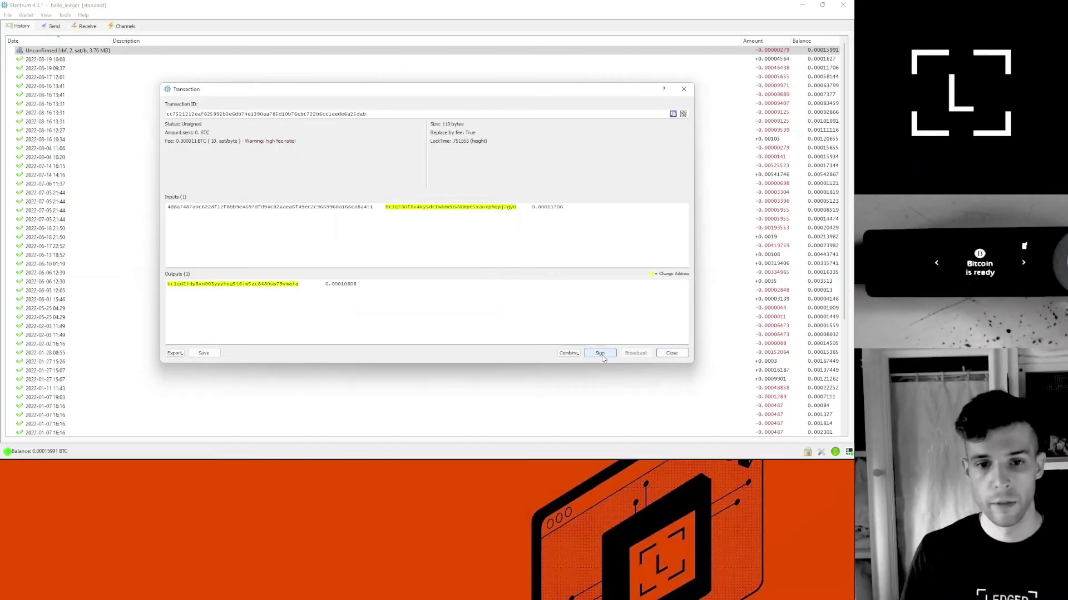
click(600, 356)
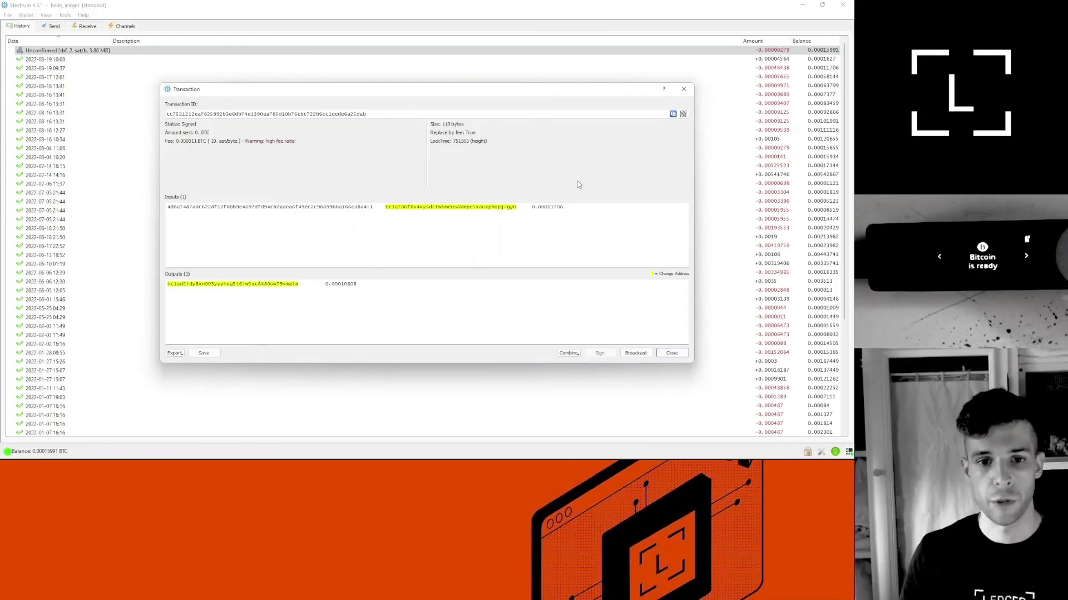
Broadcast the signed replacement, close the confirmation and Transaction window, then reopen the Unconfirmed row's menu
click(636, 353)
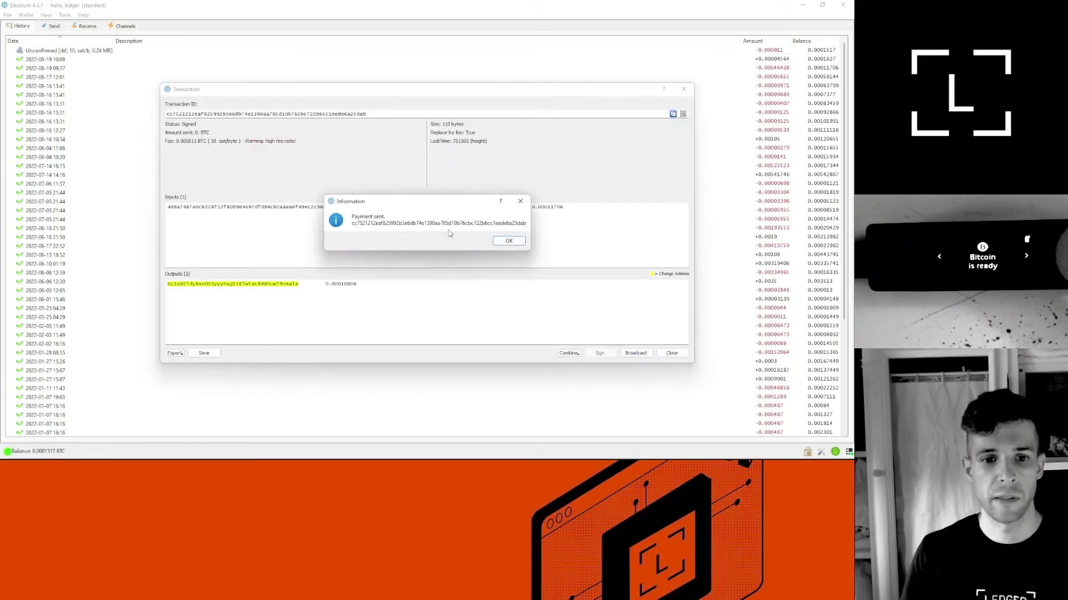
click(510, 241)
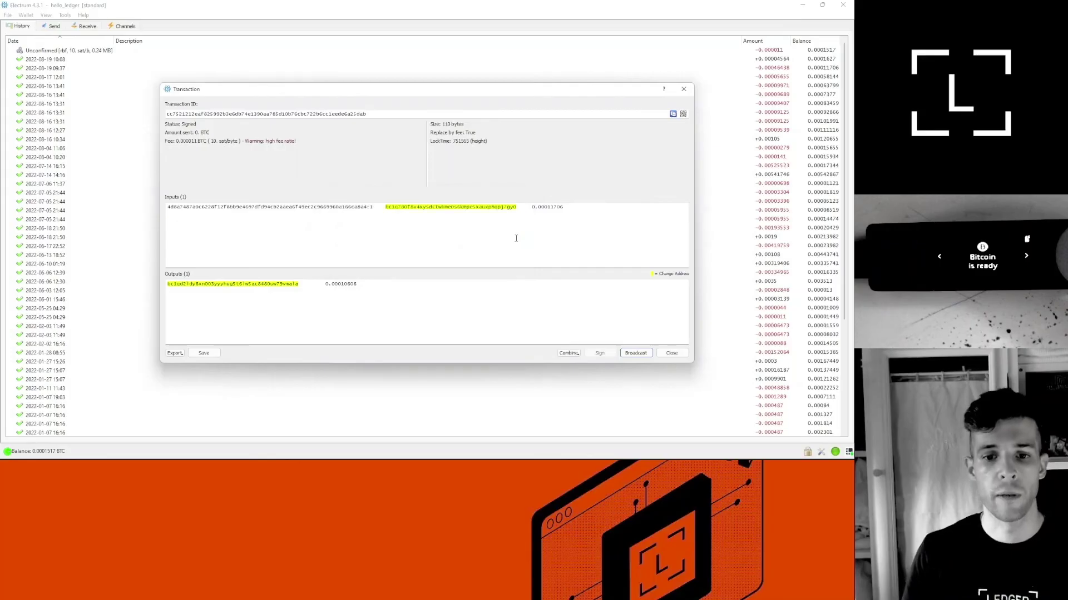
click(671, 354)
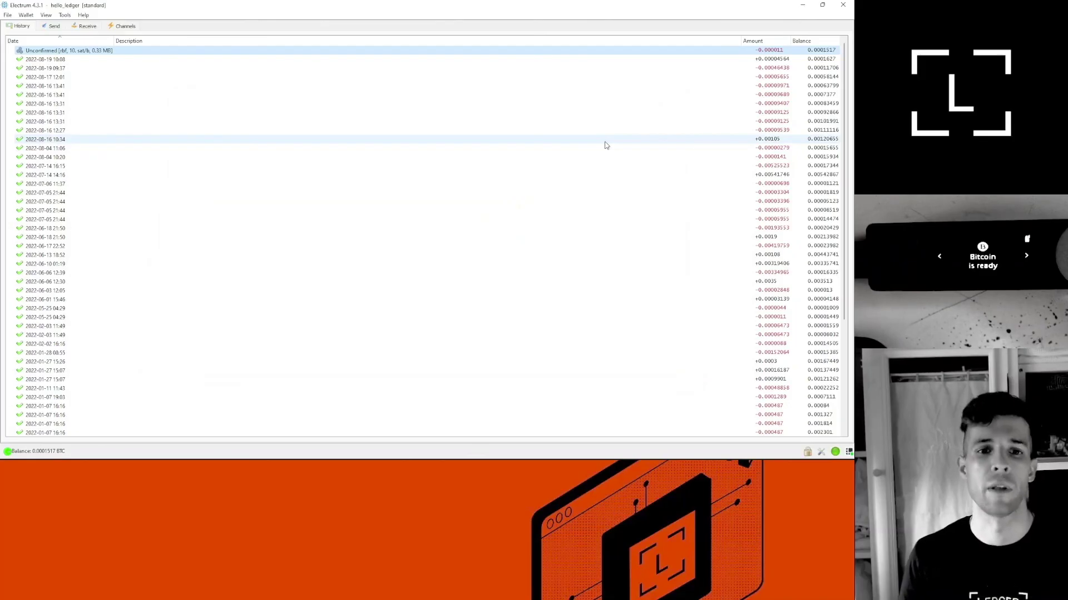
right_click(169, 55)
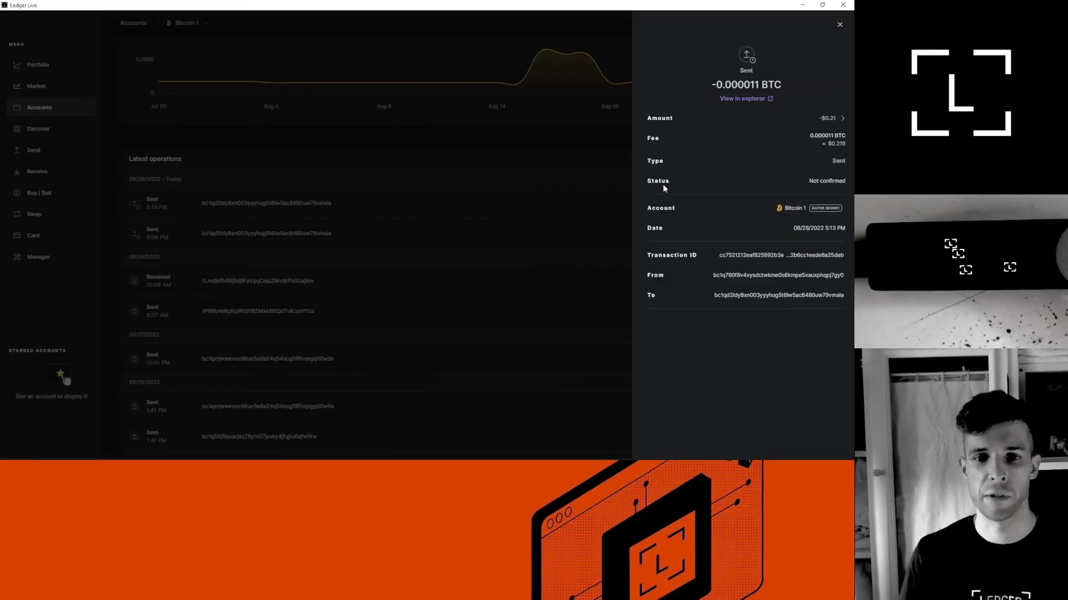
View the details of the 9:37 AM Sent operation in Ledger Live
click(557, 254)
click(689, 308)
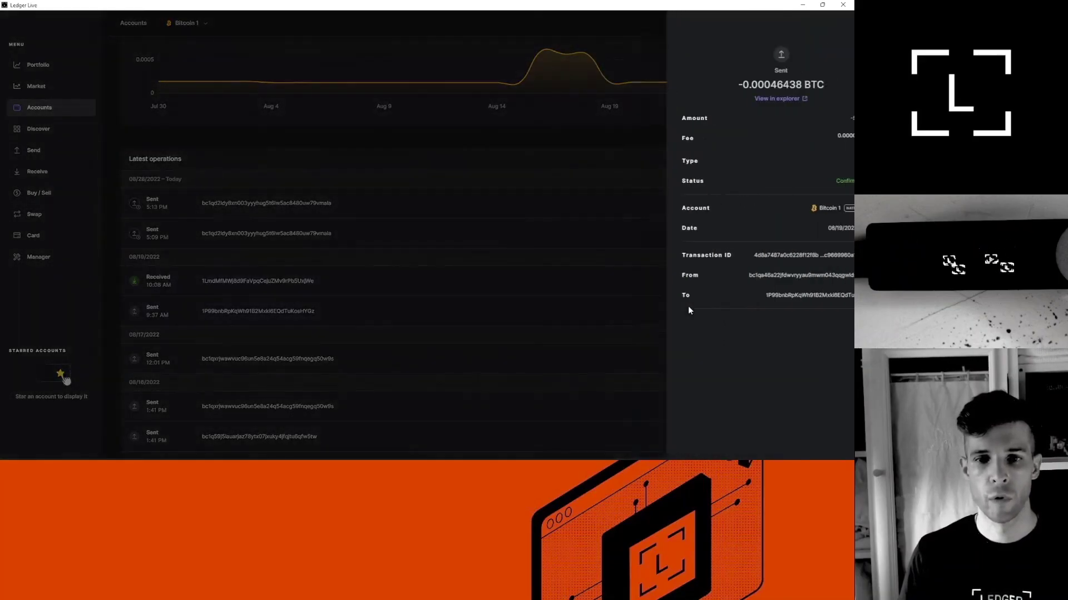